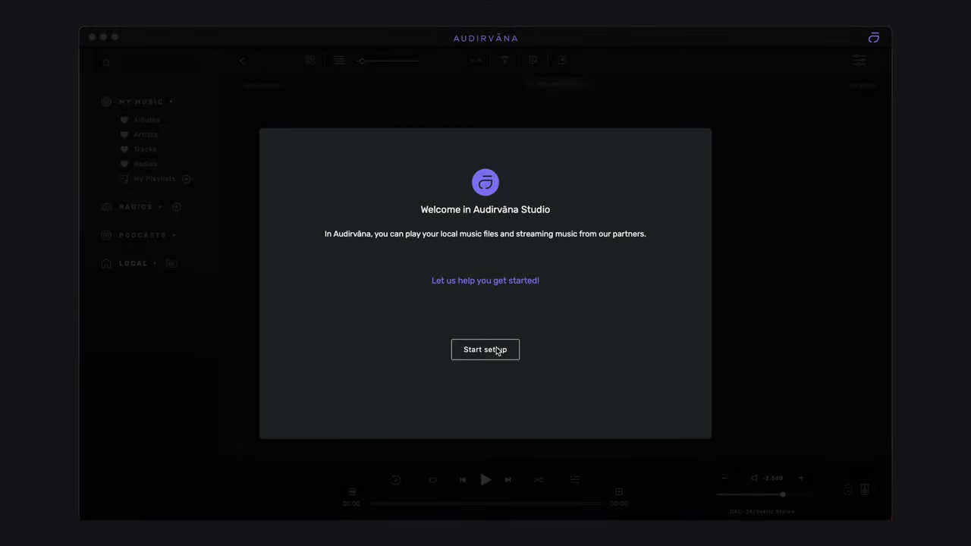
Run through the welcome setup without adding music folders or streaming services, and skip the guided tour of key features.
left_click(497, 351)
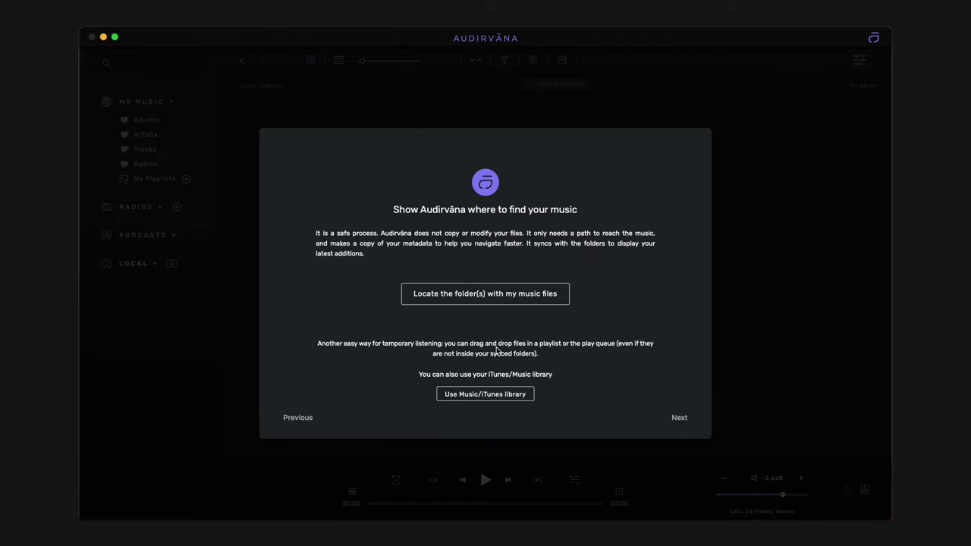
left_click(676, 419)
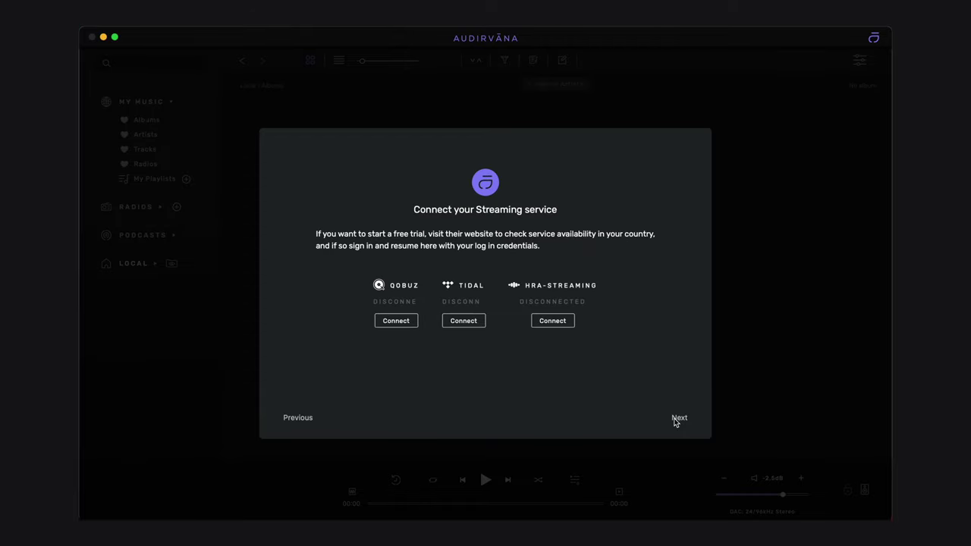
left_click(676, 420)
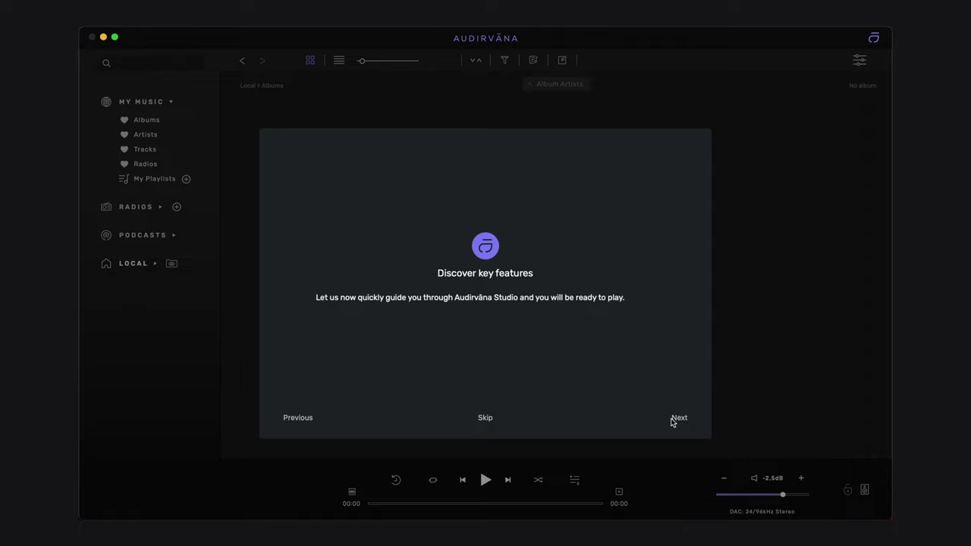
left_click(484, 418)
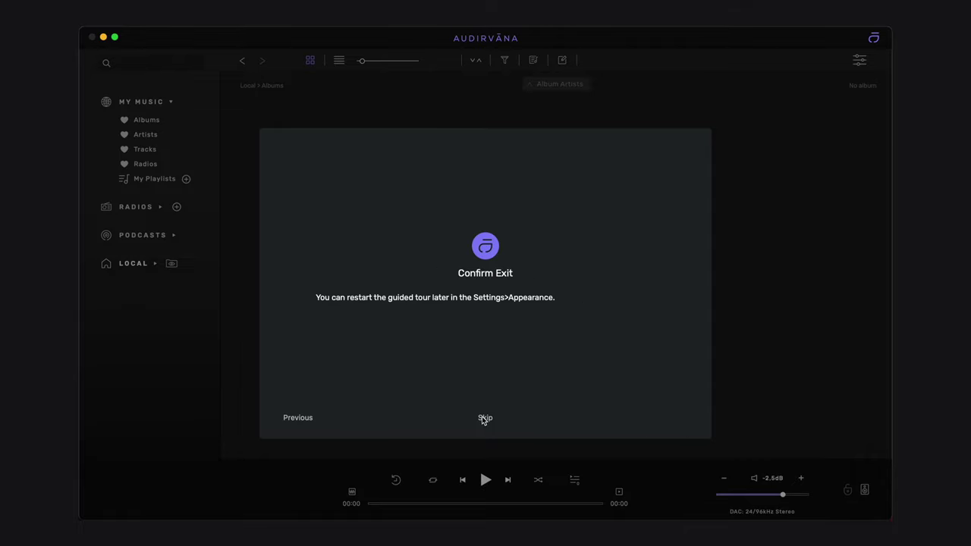
left_click(484, 418)
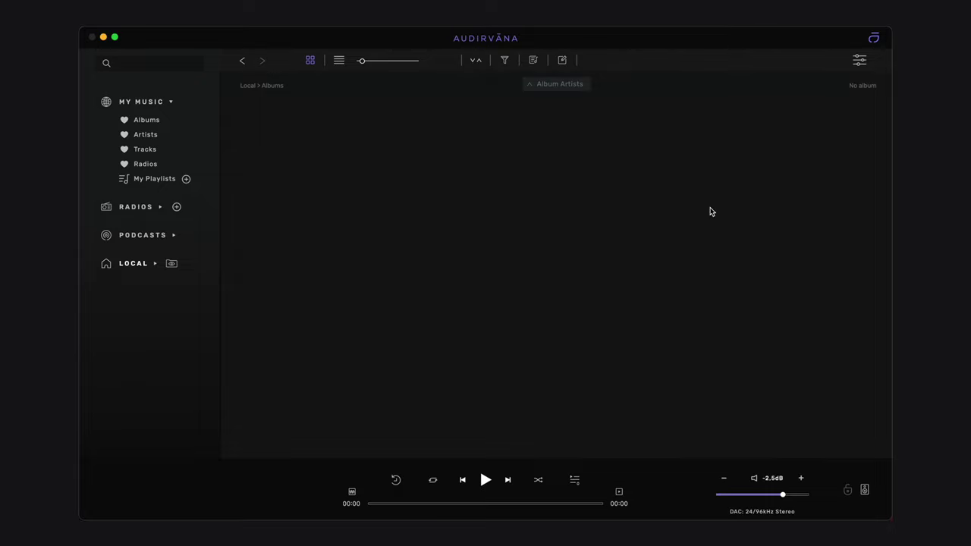
Add the Musica folder from the Desktop to the local music library in the settings.
left_click(859, 61)
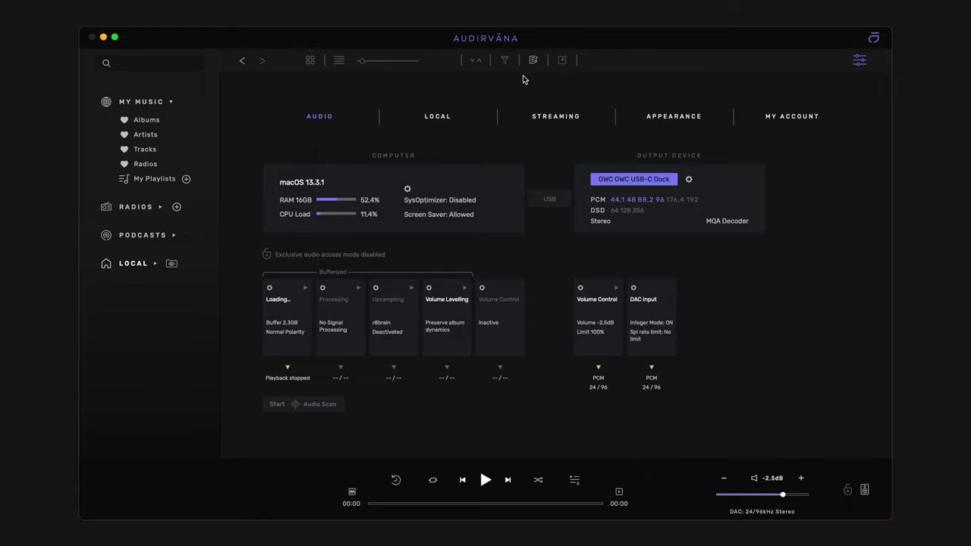
left_click(445, 118)
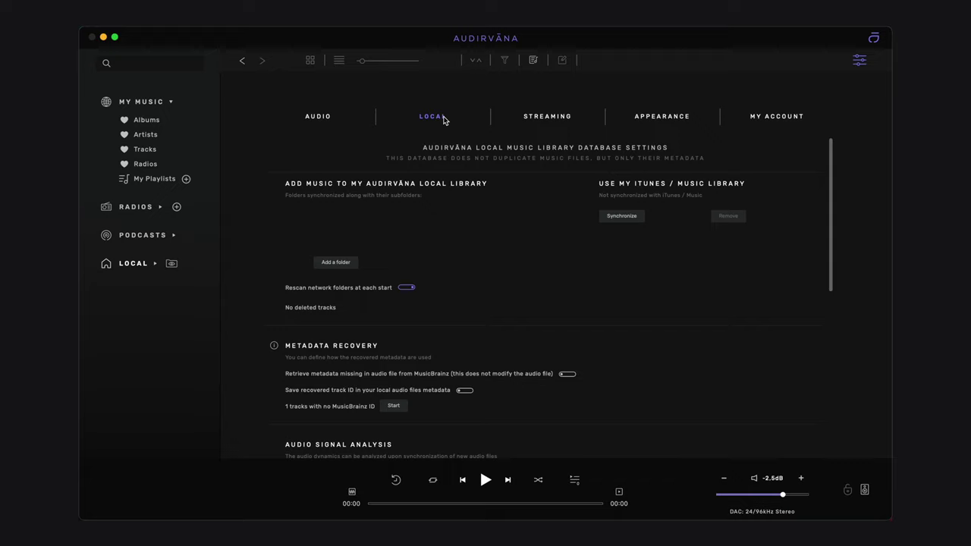
left_click(336, 262)
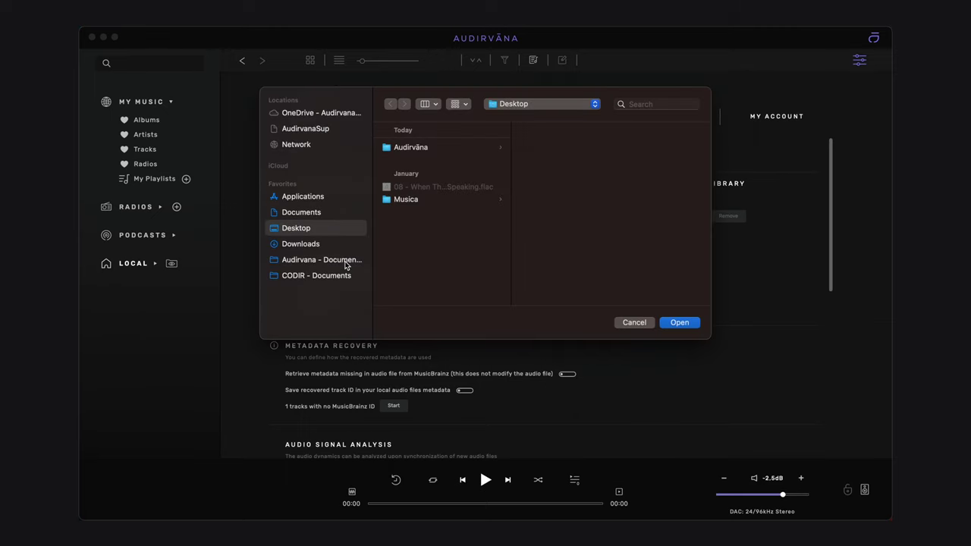
left_click(409, 200)
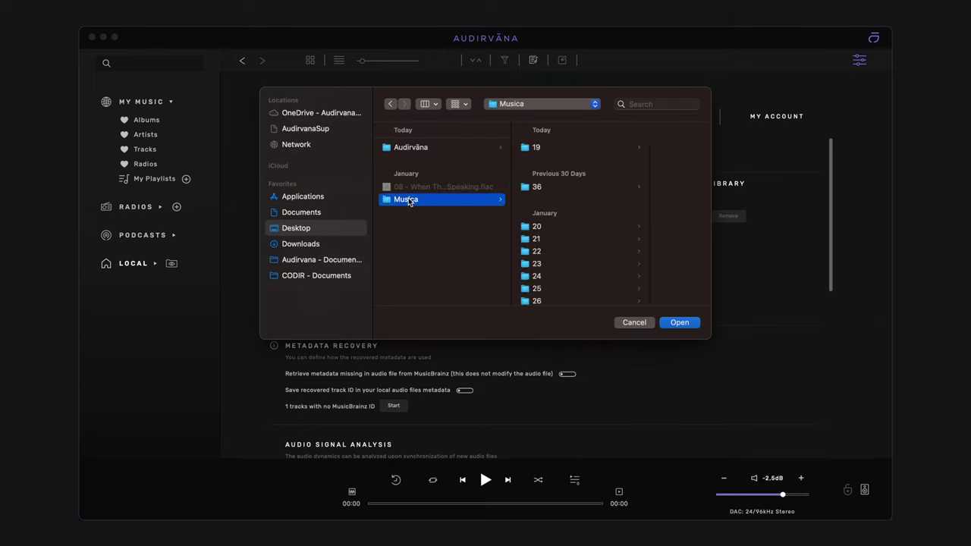
left_click(672, 325)
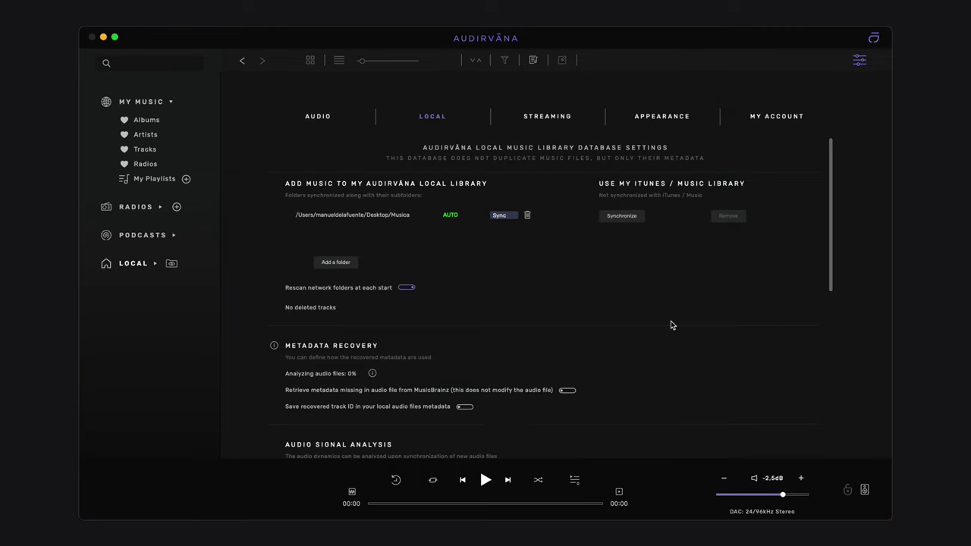
Expand the local library and look through its albums.
left_click(155, 264)
left_click(152, 282)
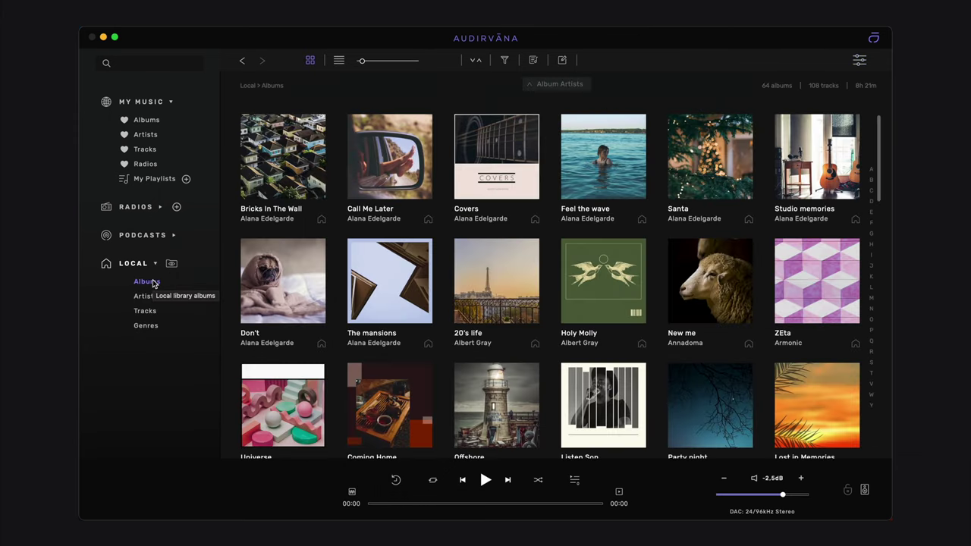
mouse_move(515, 270)
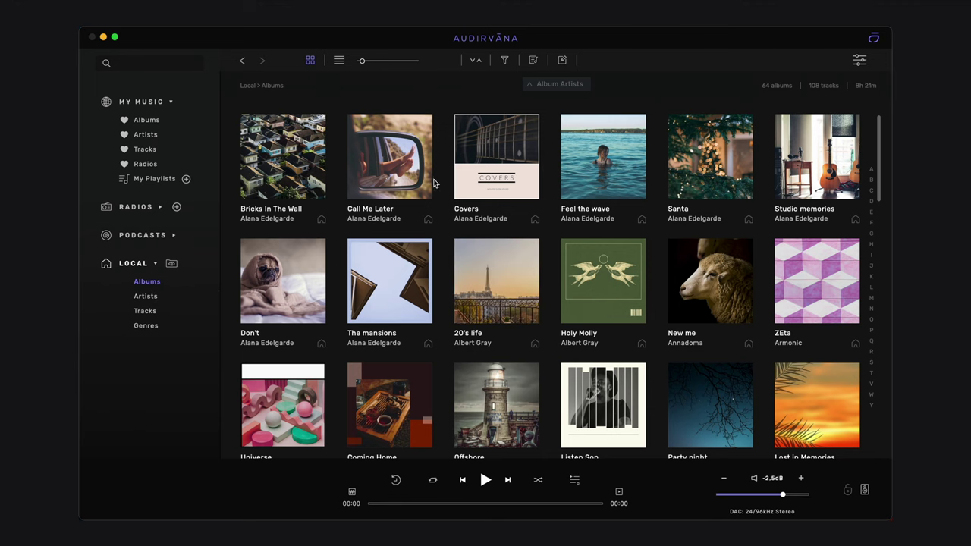
scroll(493, 435, "down", 1)
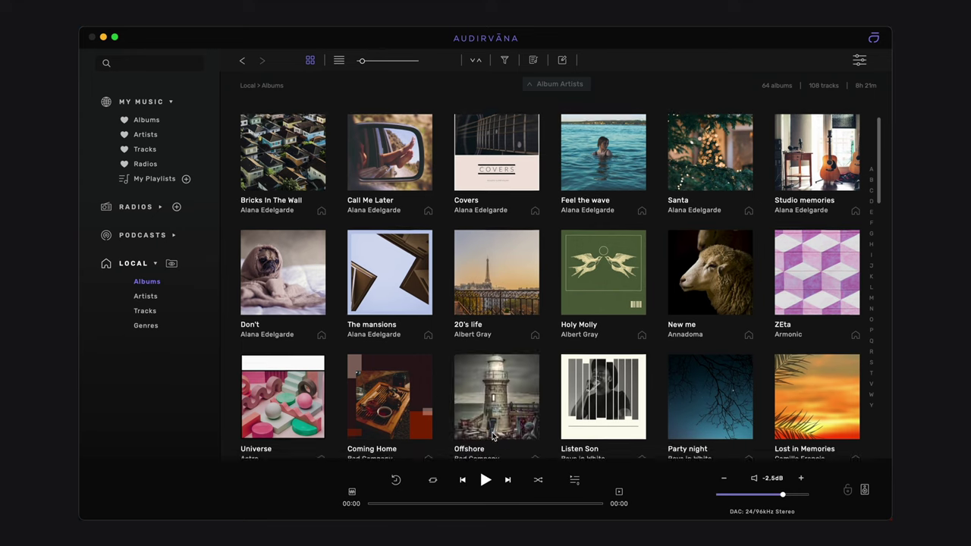
scroll(491, 436, "up", 1)
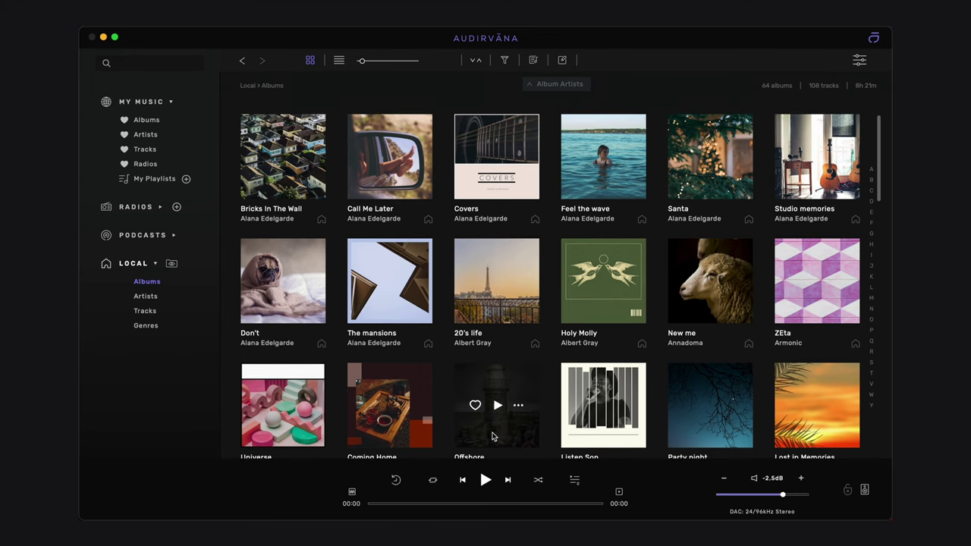
Enable retrieval of missing audio file metadata from MusicBrainz in the local library settings.
left_click(860, 61)
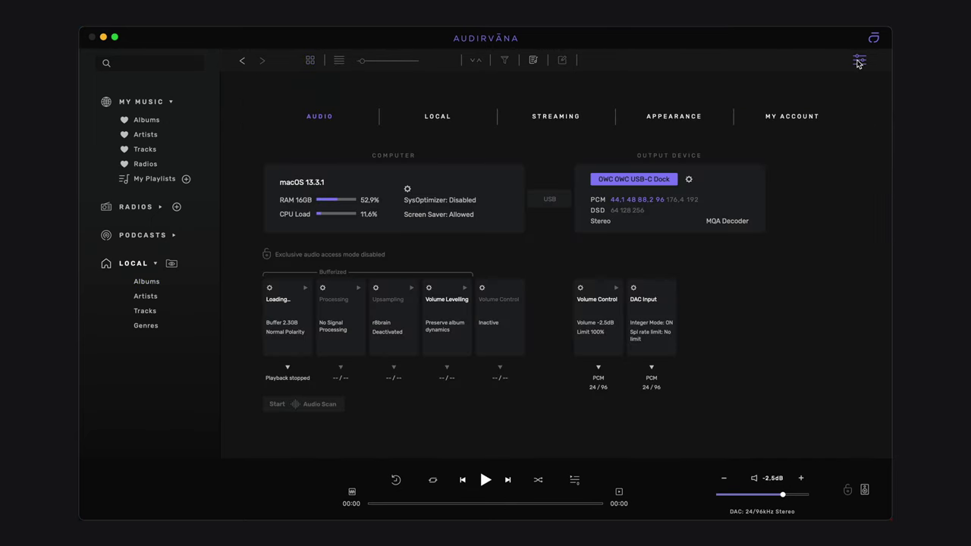
left_click(444, 118)
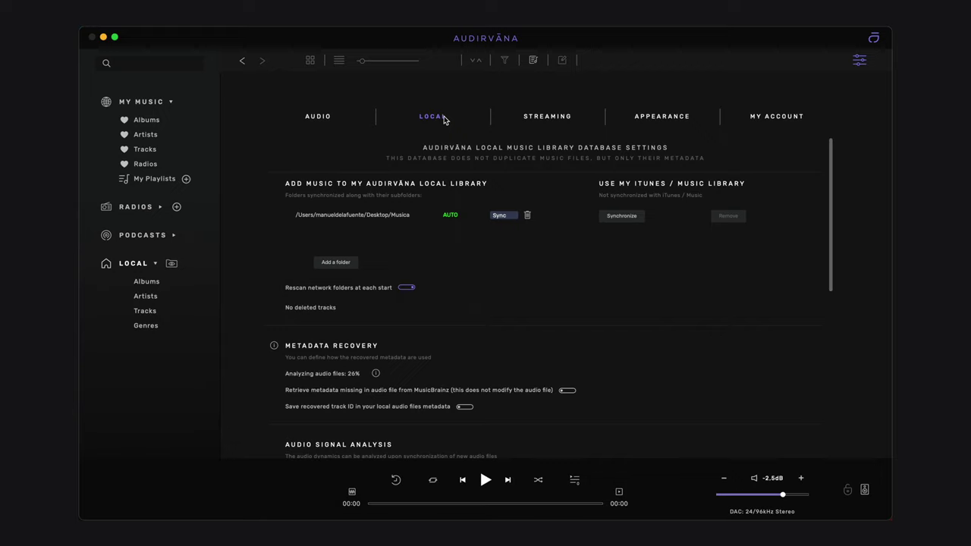
left_click(570, 391)
Add the FLAC file "08 - When Th...Speaking.flac" from the desktop folder to the play queue and start playing it.
left_click(574, 480)
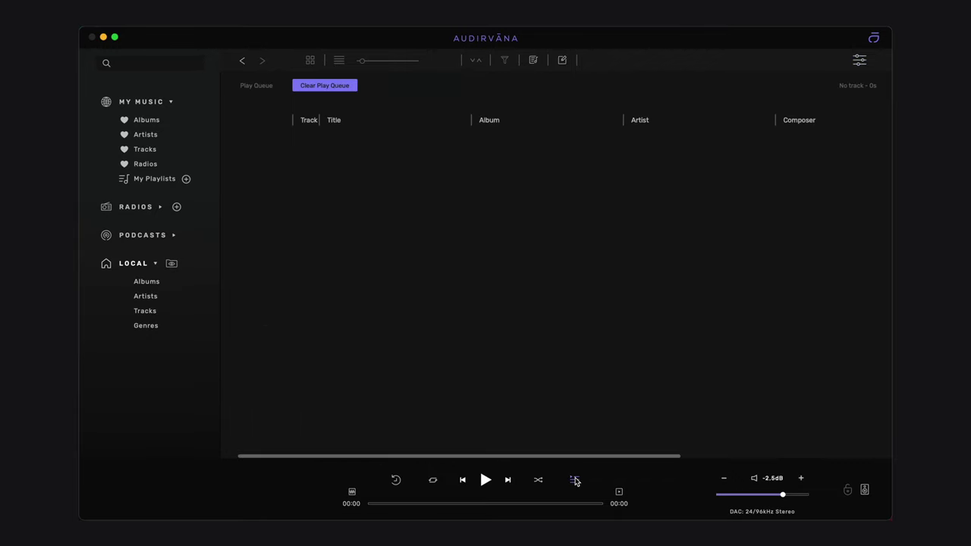
key("super+Tab")
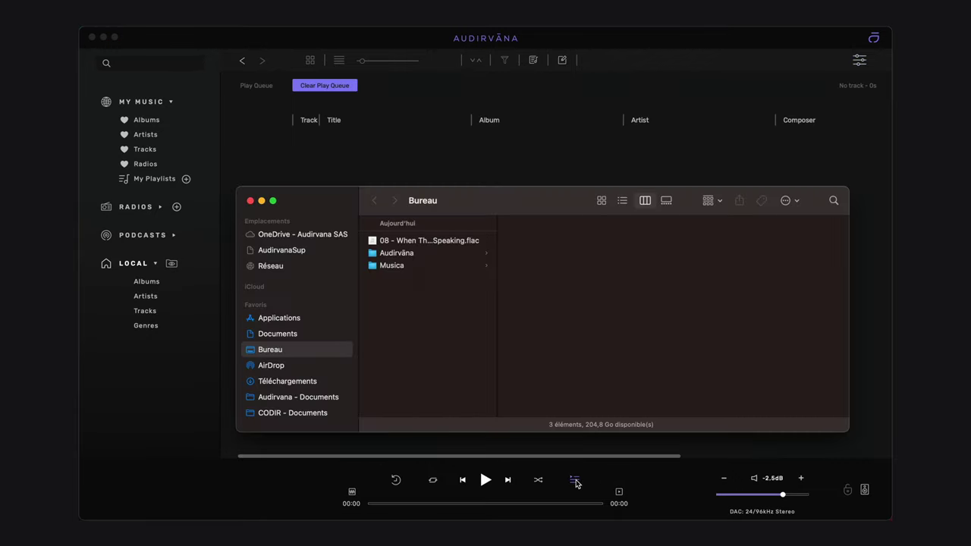
left_click_drag(372, 242, 369, 159)
key("super+Tab")
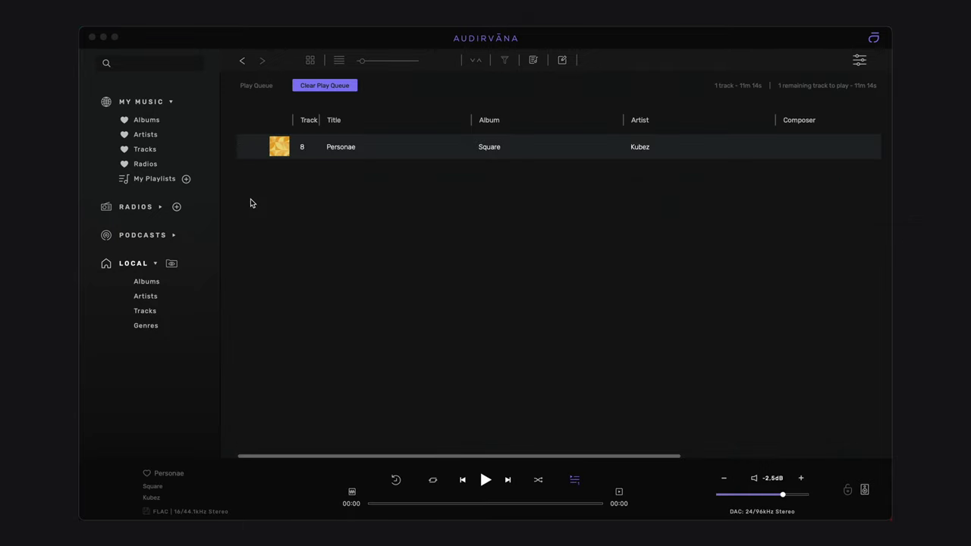
left_click(485, 481)
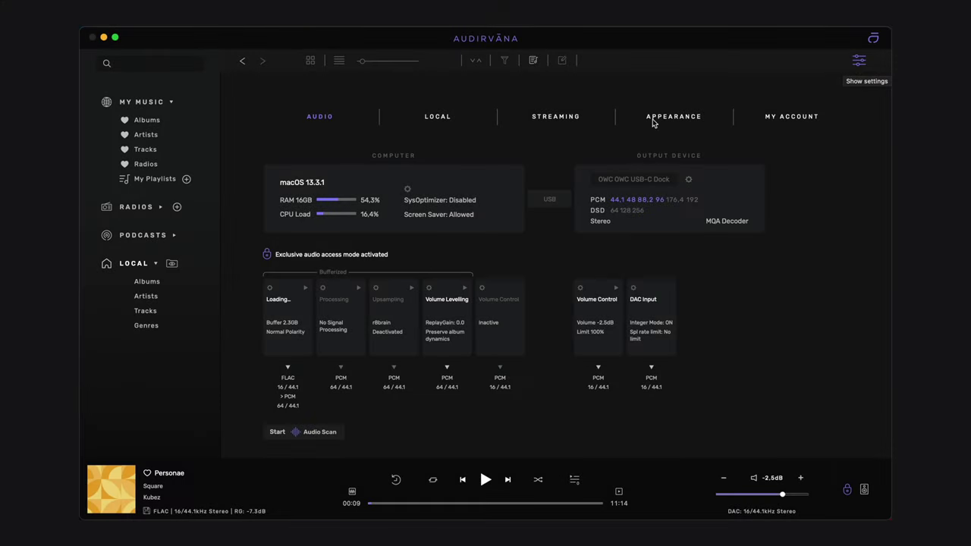
Connect the Qobuz account in the streaming settings and view My Playlists under My Music.
left_click(558, 121)
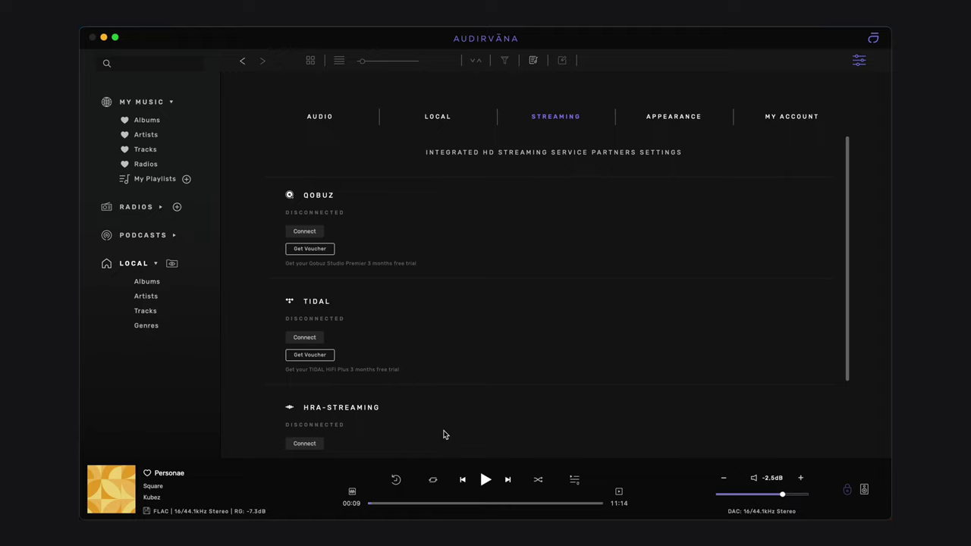
left_click(311, 233)
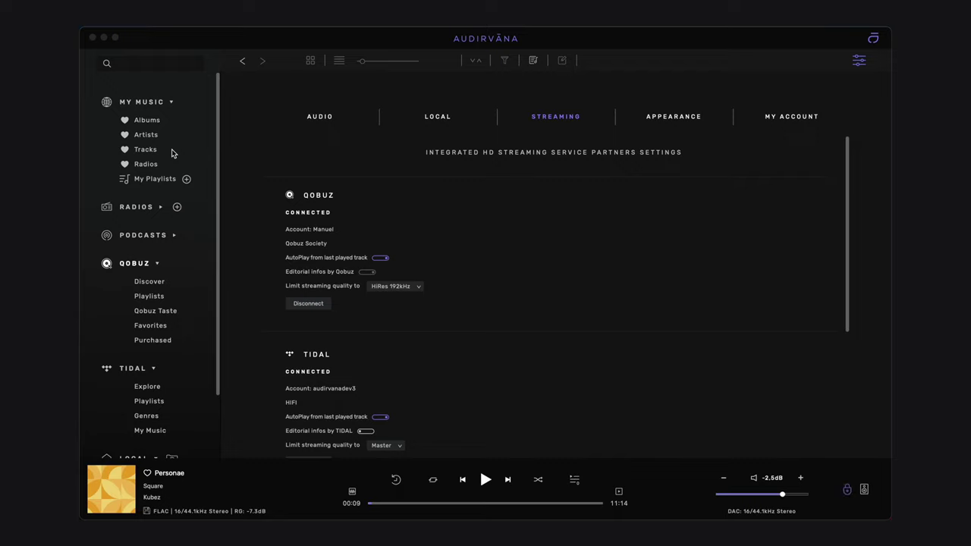
left_click(154, 183)
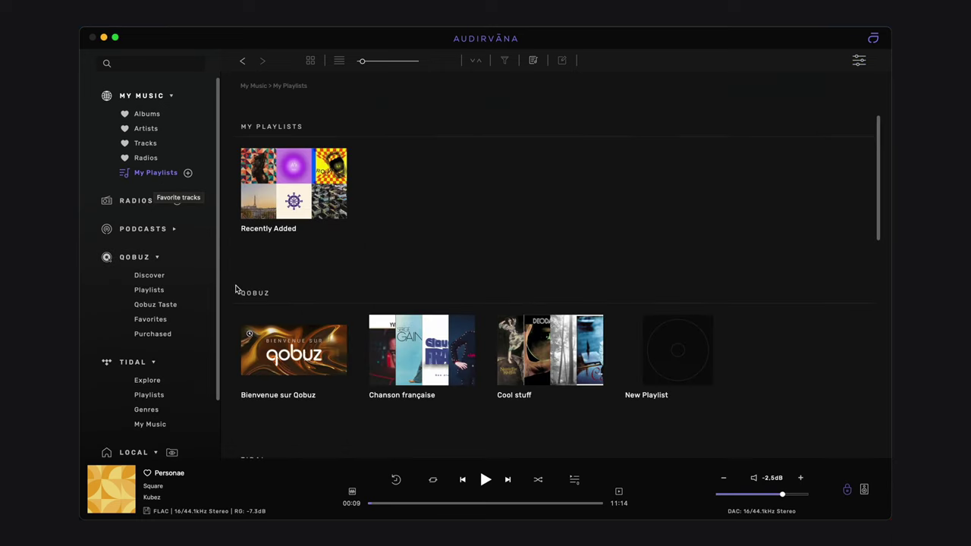
mouse_move(435, 359)
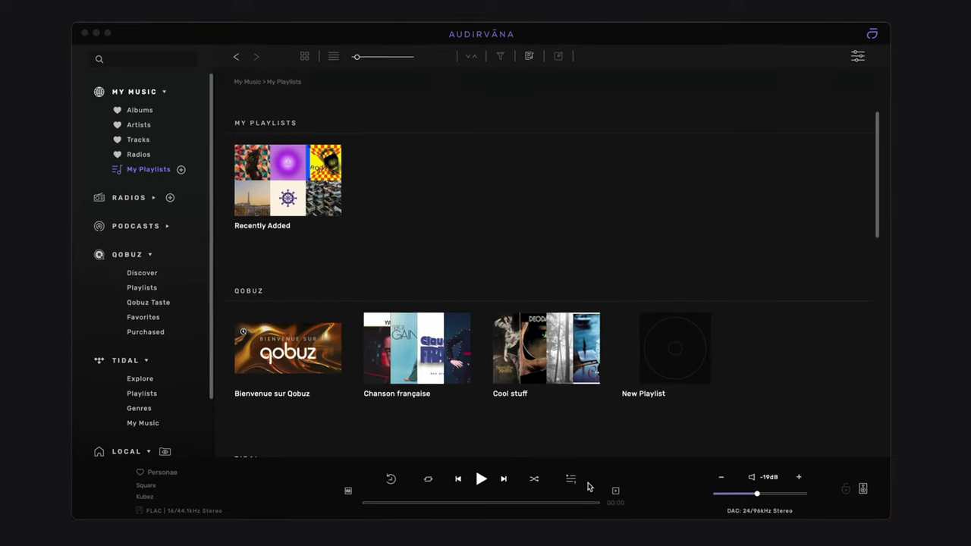
Set the output device to [Chromecast] Groupe Test, and switch it to OWC OWC USB-C Dock.
left_click(856, 485)
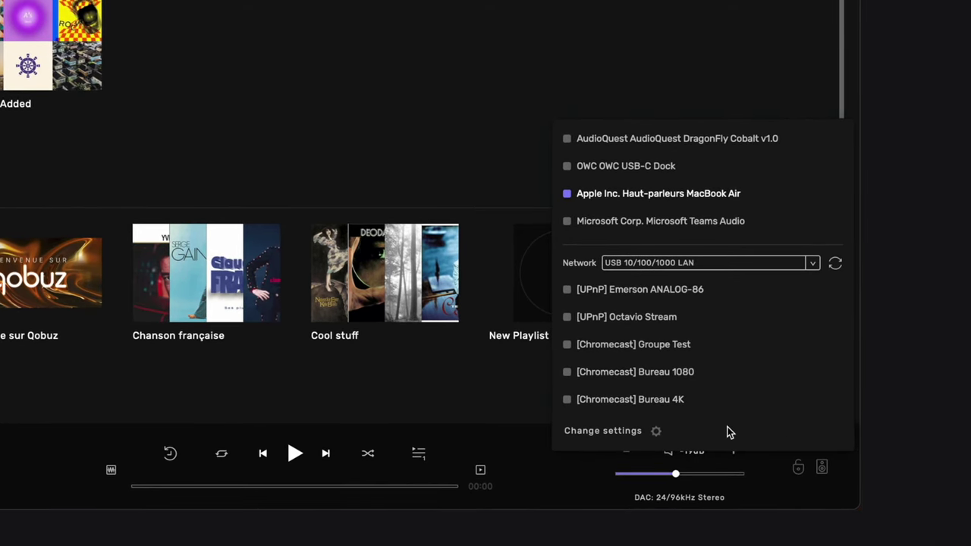
left_click(568, 346)
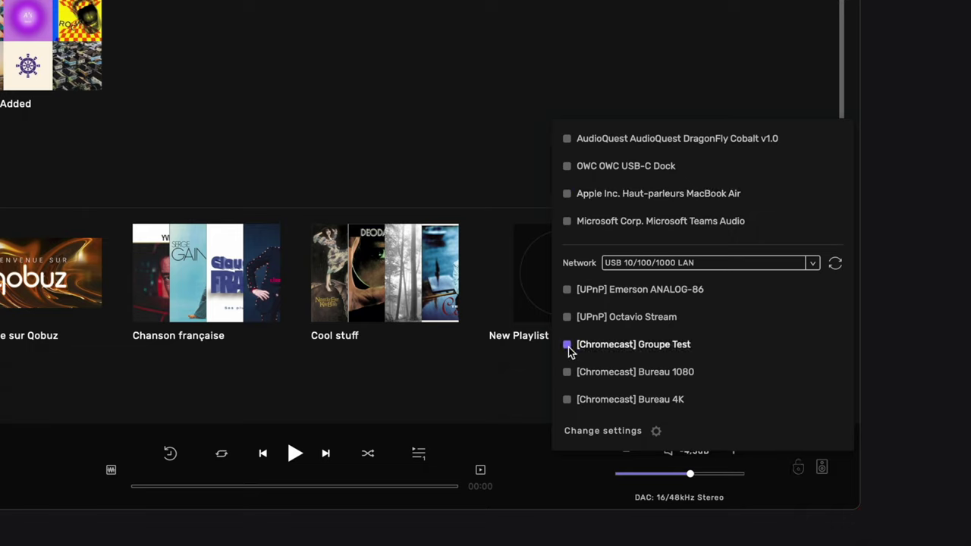
left_click(568, 166)
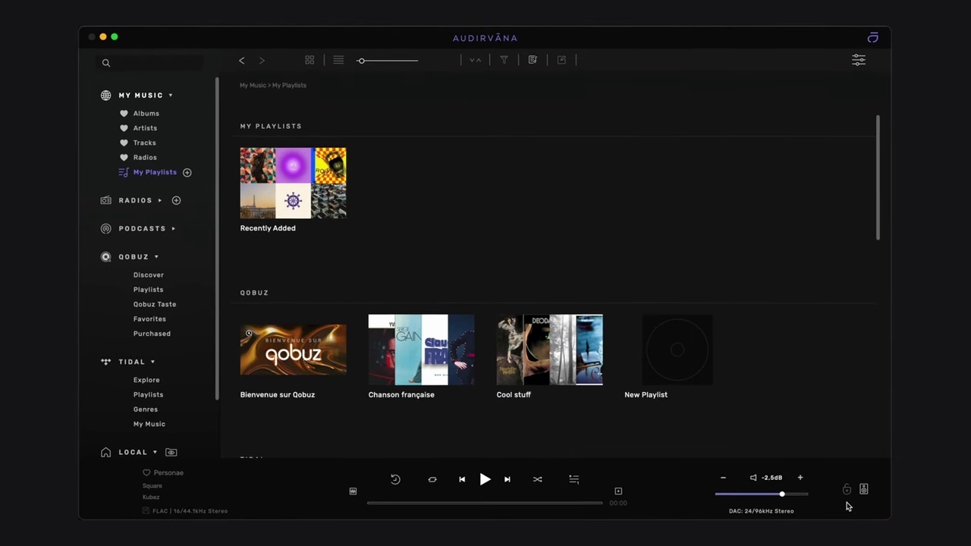
Play the queued Personae track, pause it, and toggle the exclusive audio access lock to release the output.
key("space")
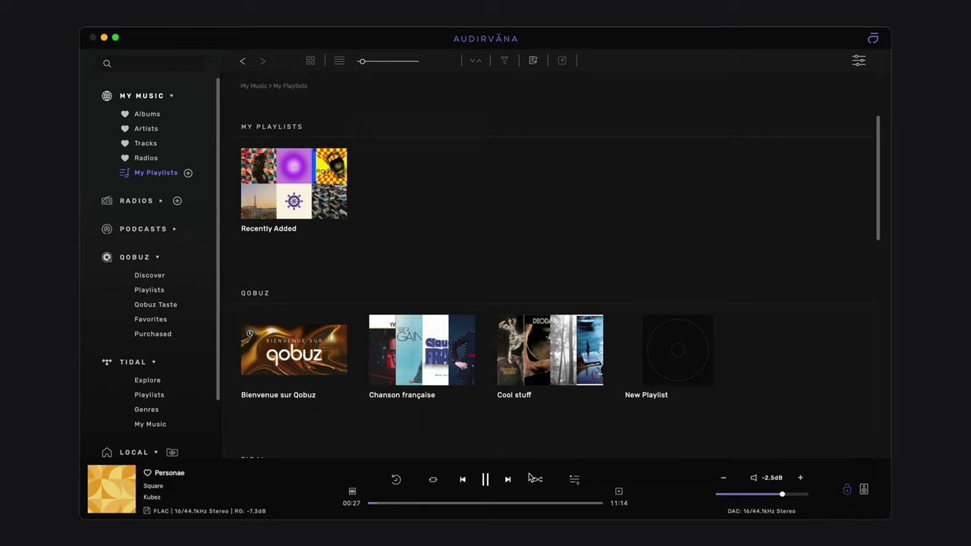
left_click(485, 480)
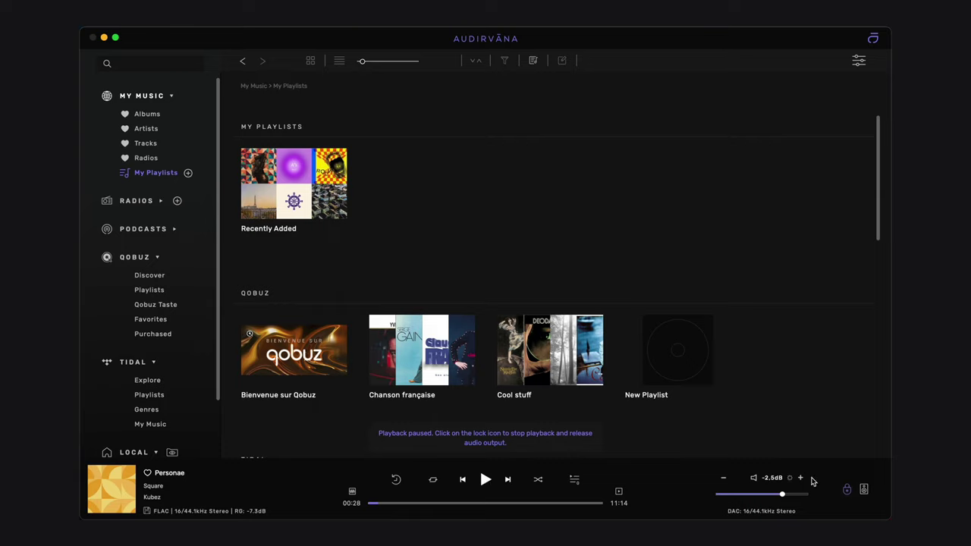
left_click(847, 491)
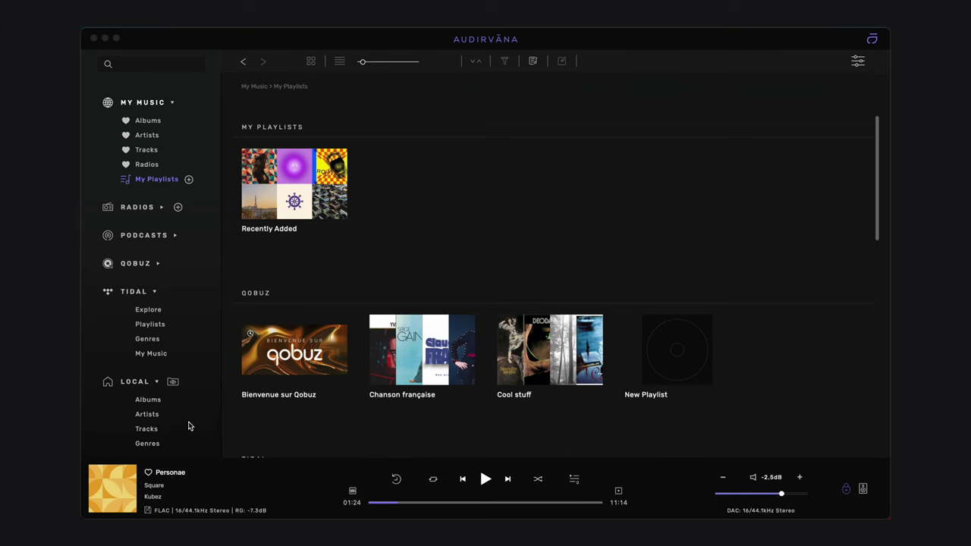
Browse the local albums, favorite tracks, Qobuz purchases and TIDAL genres, and view the local library by folders.
left_click(157, 404)
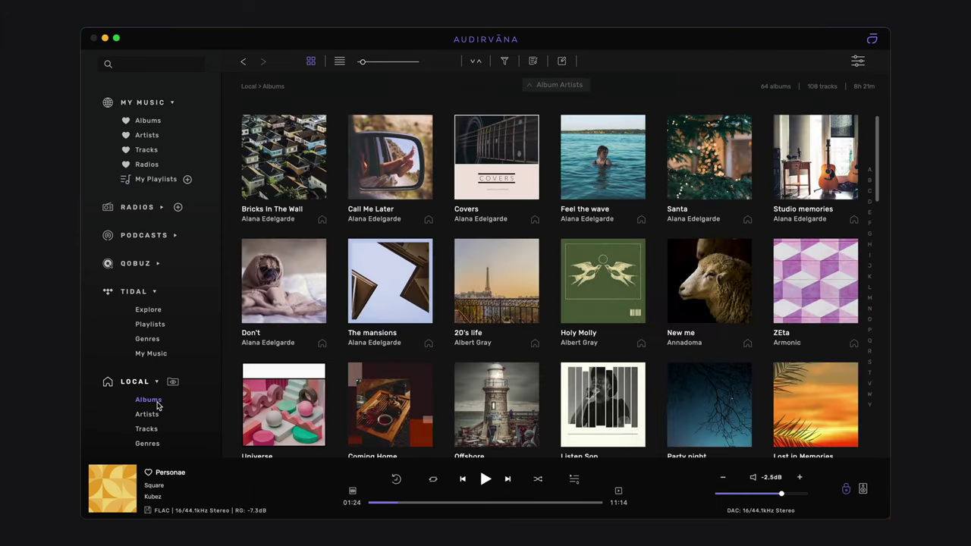
left_click(147, 149)
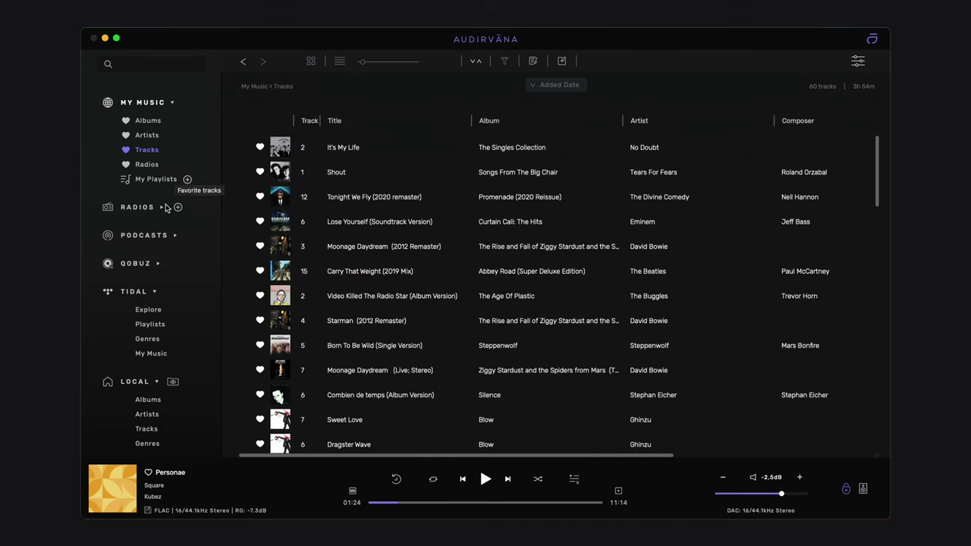
left_click(136, 263)
left_click(154, 341)
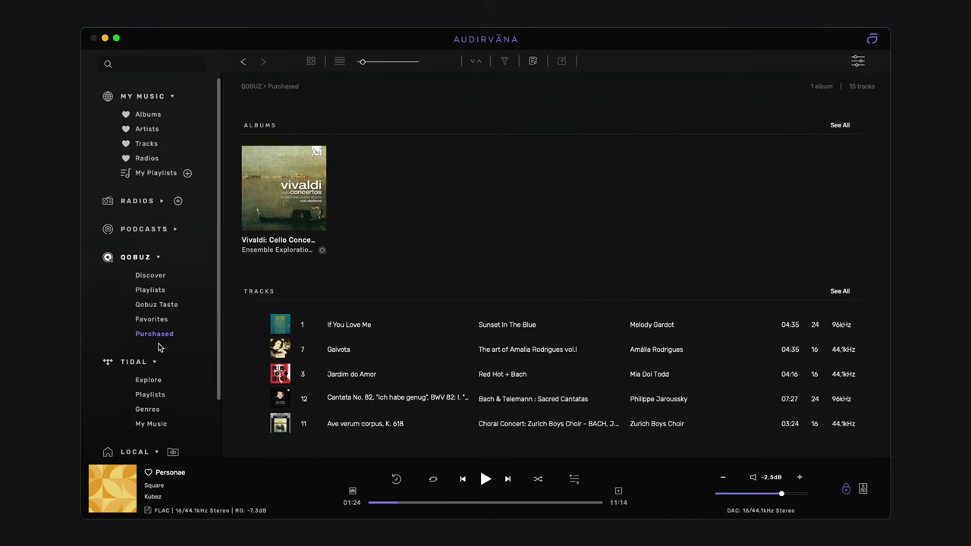
left_click(149, 410)
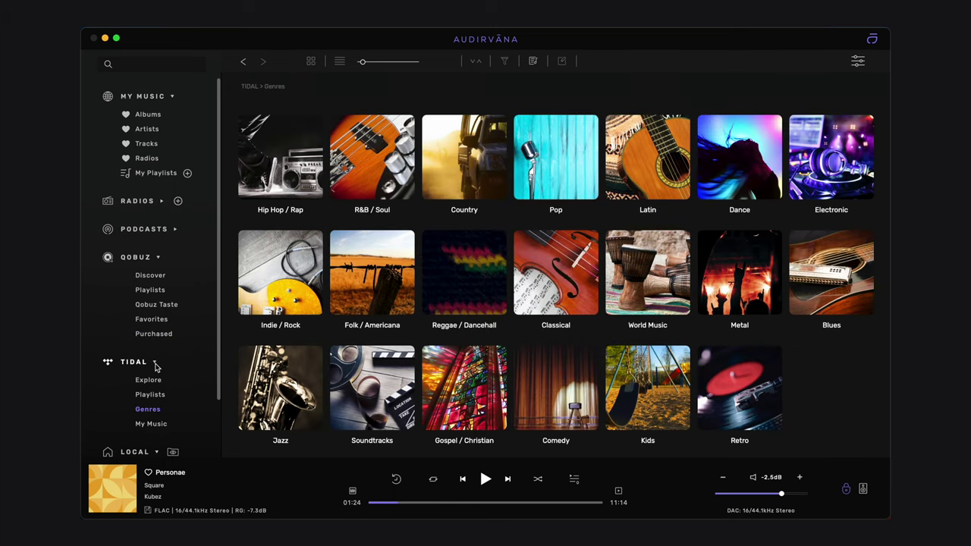
left_click(155, 363)
left_click(173, 391)
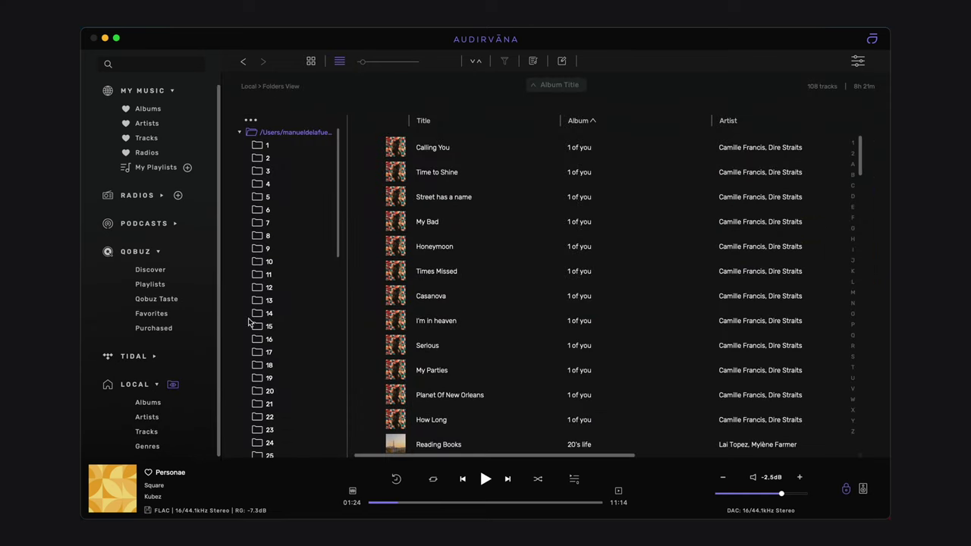
Search all sources for "peter", restrict the results to Qobuz, and clear the search.
left_click(174, 388)
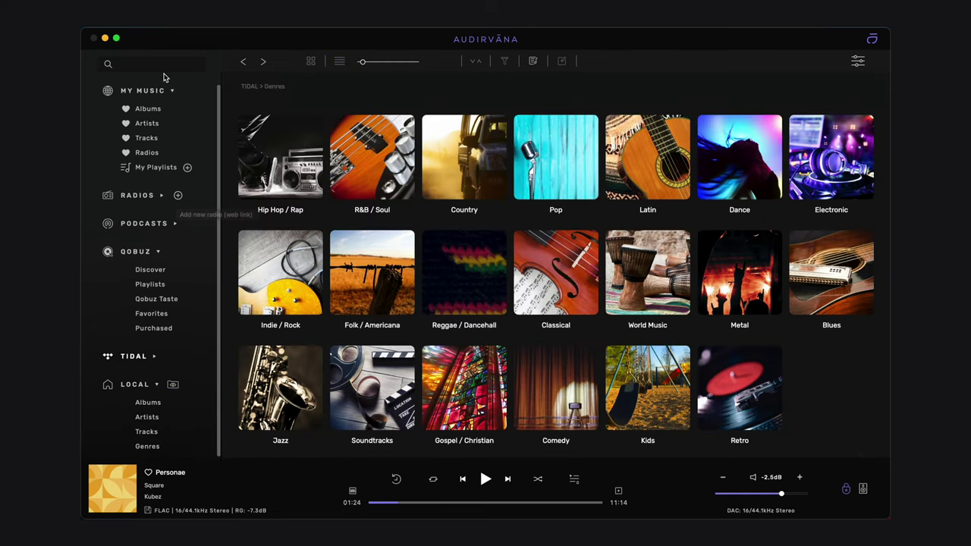
left_click(165, 66)
type("peter")
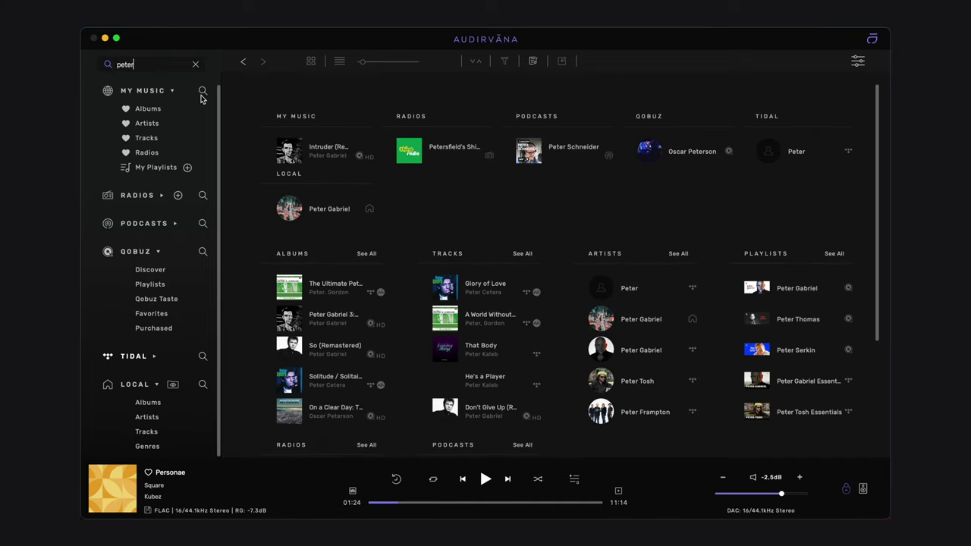
left_click(202, 252)
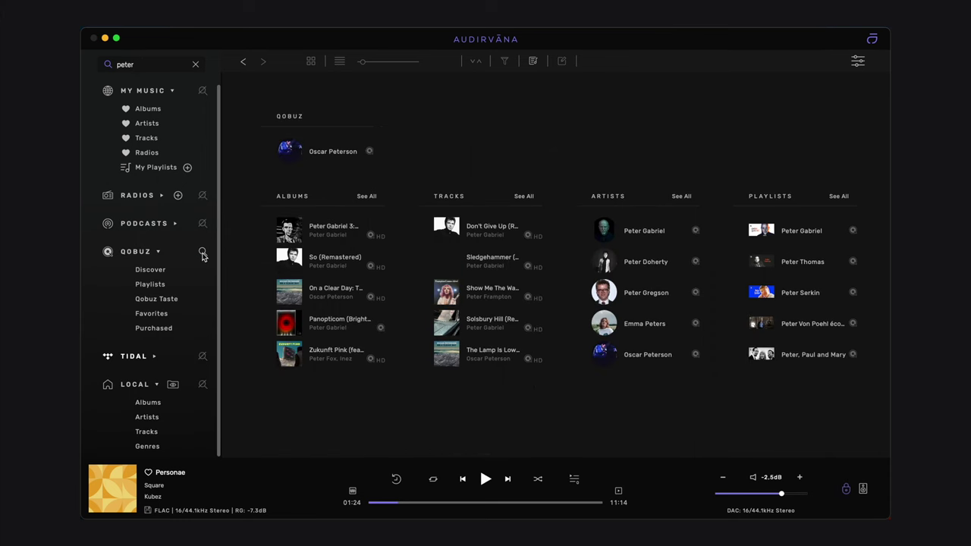
left_click(195, 65)
Display the local albums, and view the current track Personae in the separate player window before closing it.
left_click(149, 403)
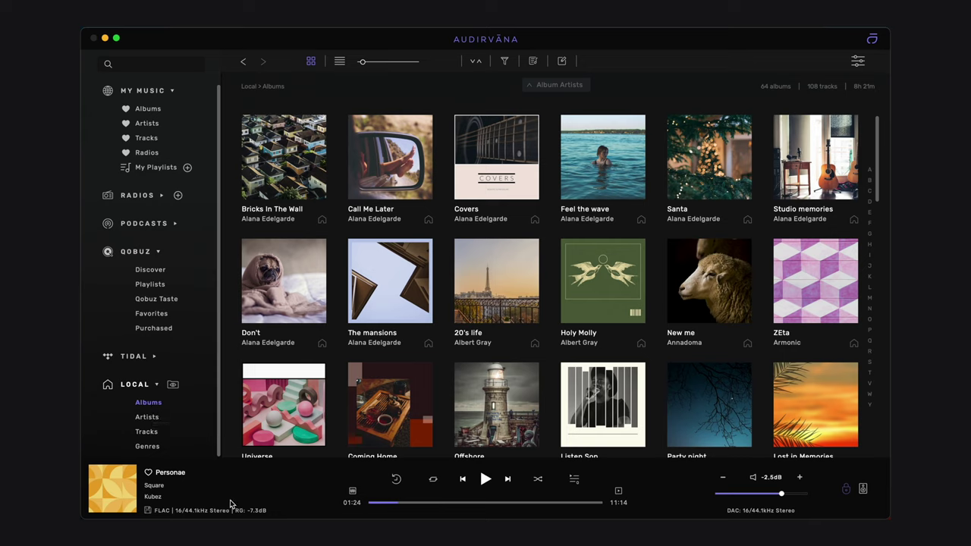
left_click(117, 484)
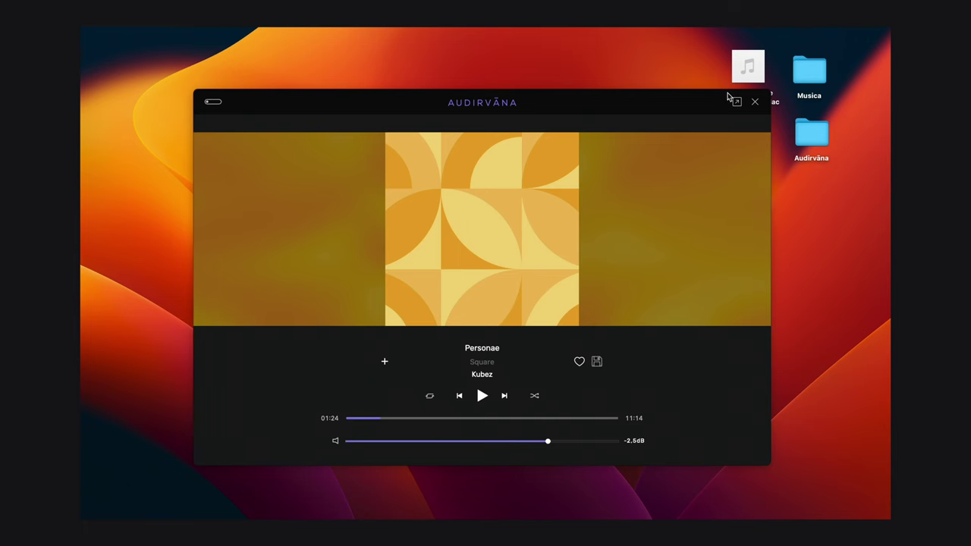
left_click(755, 105)
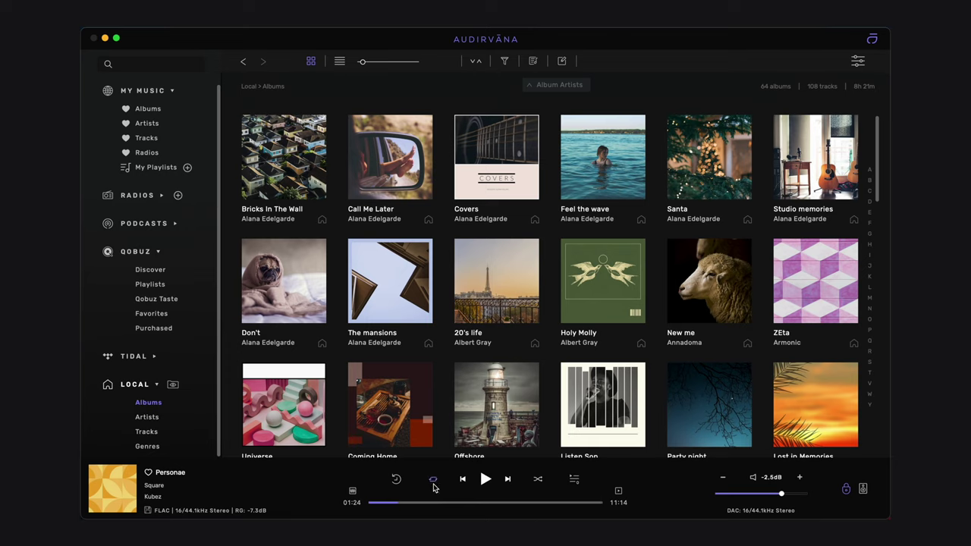
Turn repeat off and show the playback progress of Personae as a waveform.
left_click(434, 484)
left_click(353, 493)
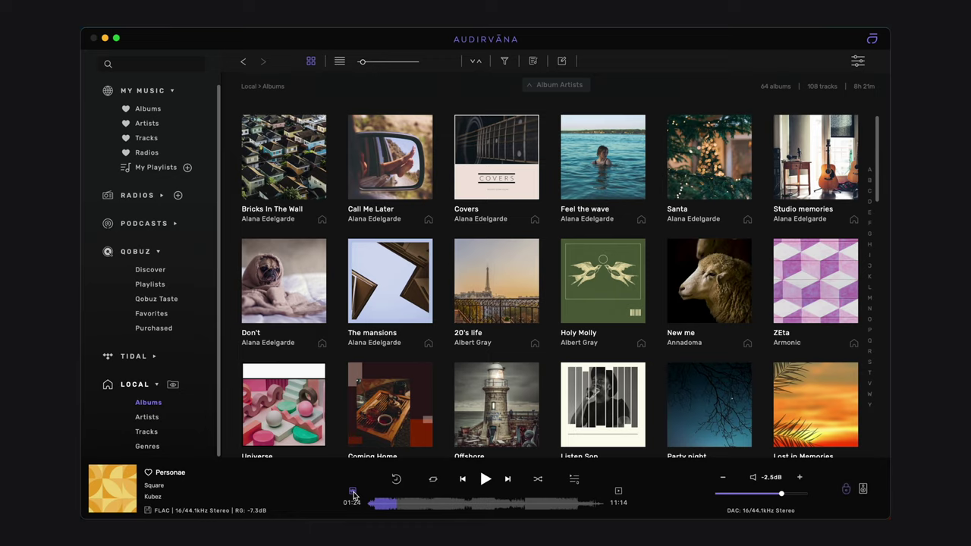
Inspect the detailed signal path and frequency response view of the player window, and set the playback volume to -7.0 dB.
left_click(618, 491)
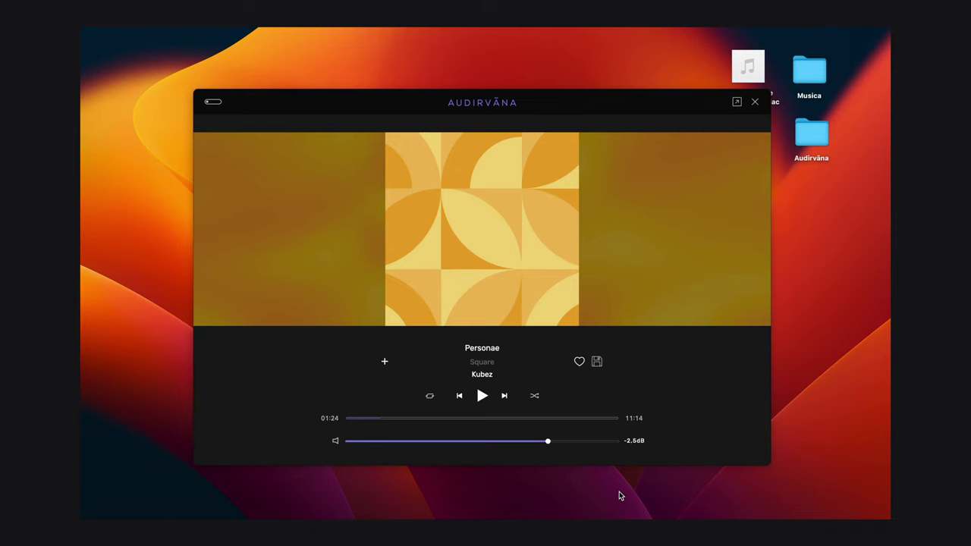
left_click(214, 101)
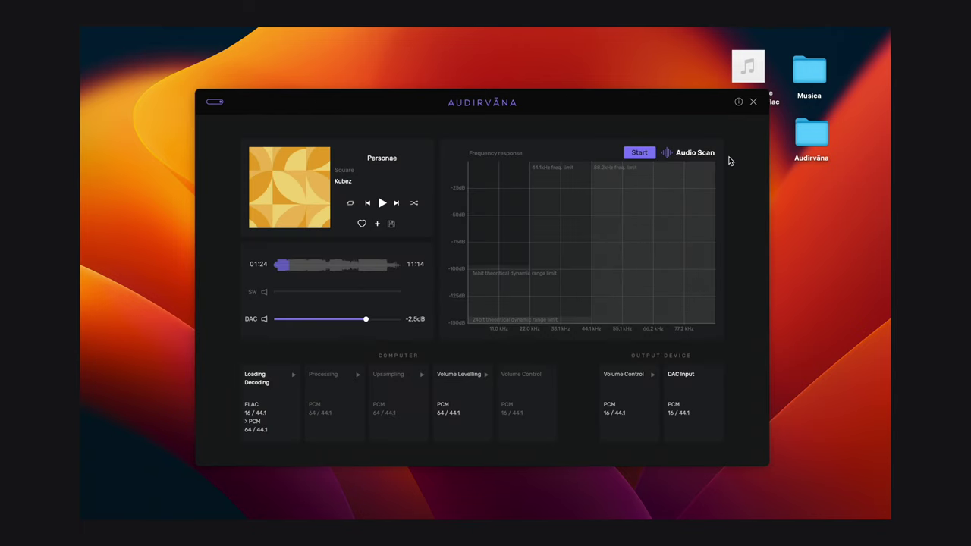
left_click(752, 102)
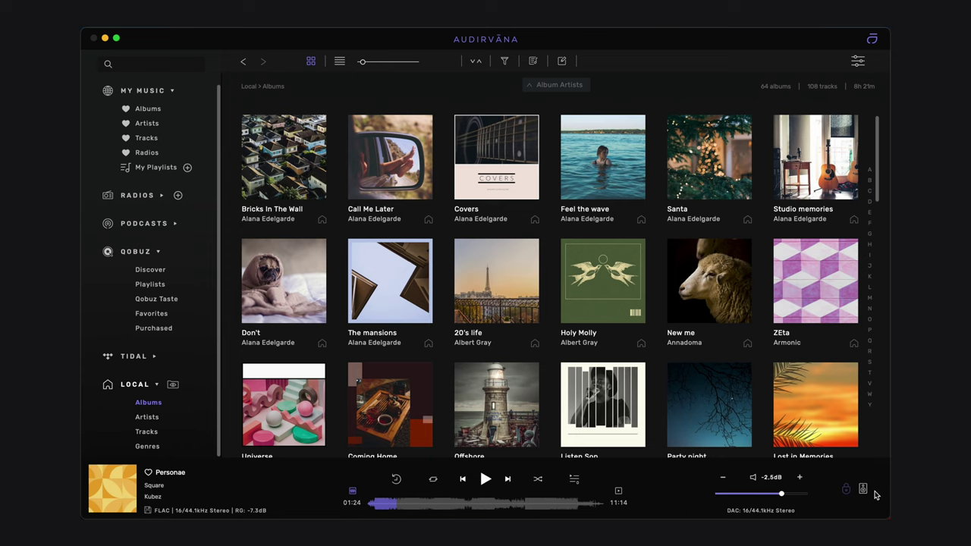
left_click(755, 494)
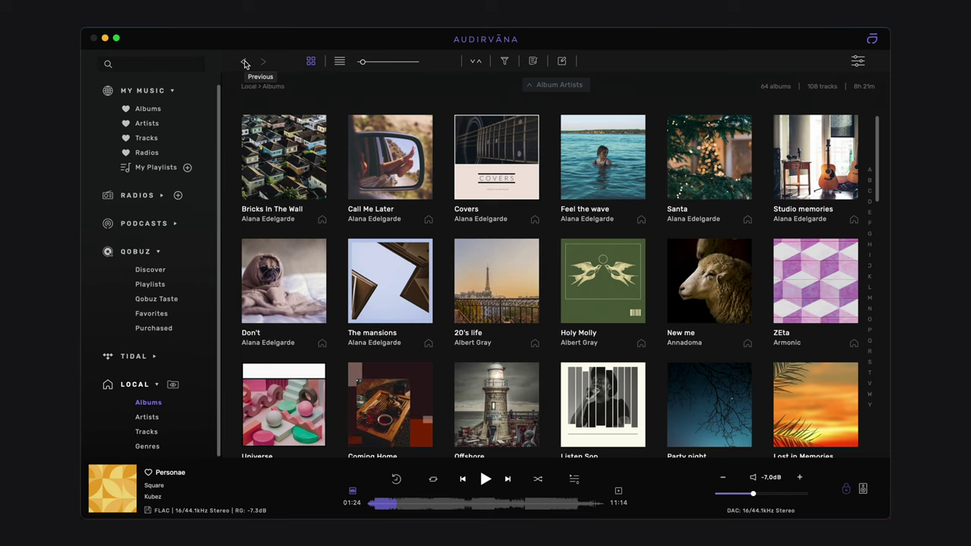
Show the local library as a track list, switch back to the album grid, and enlarge its covers slightly.
left_click(339, 61)
left_click(311, 61)
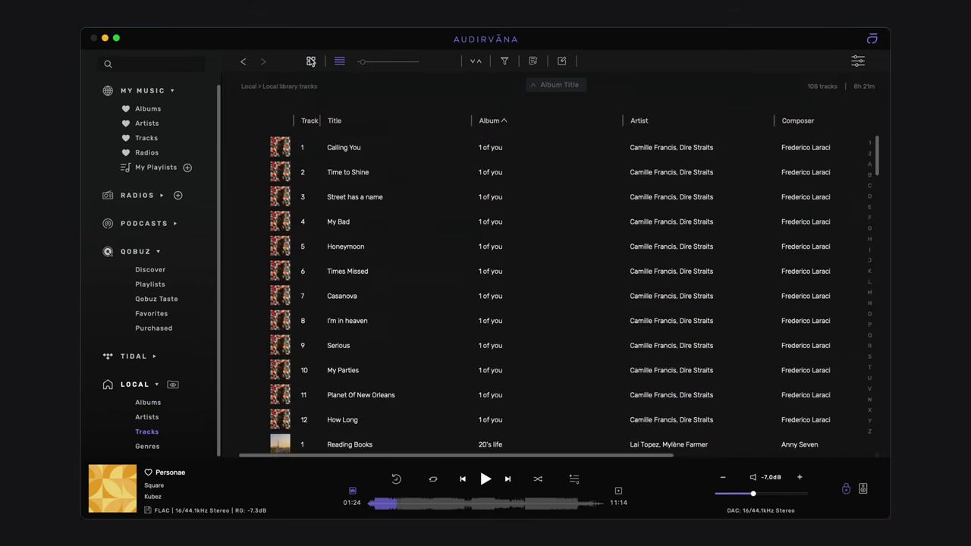
mouse_move(372, 66)
left_mouse_down()
mouse_move(384, 66)
mouse_move(367, 64)
left_mouse_up()
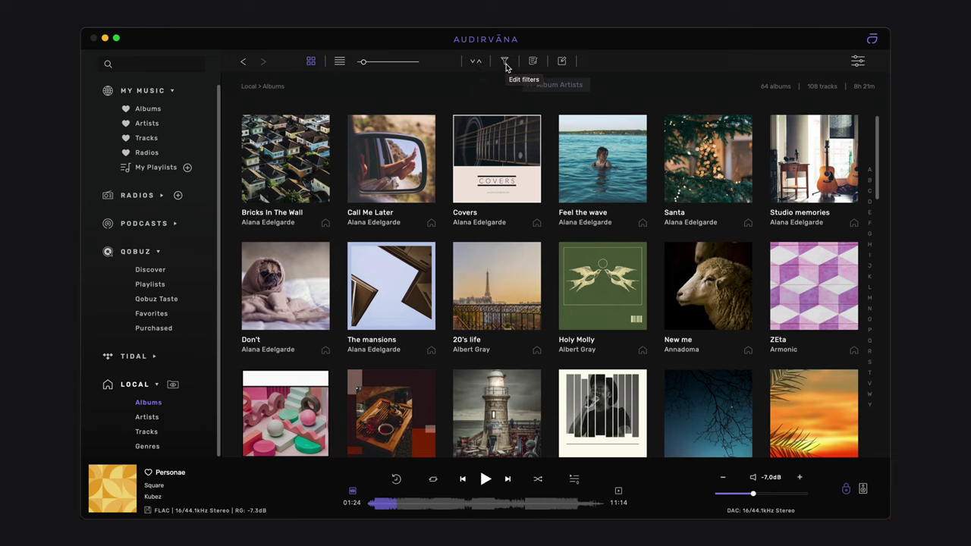
View the playlist editor and the metadata editor, closing each without making changes.
left_click(533, 62)
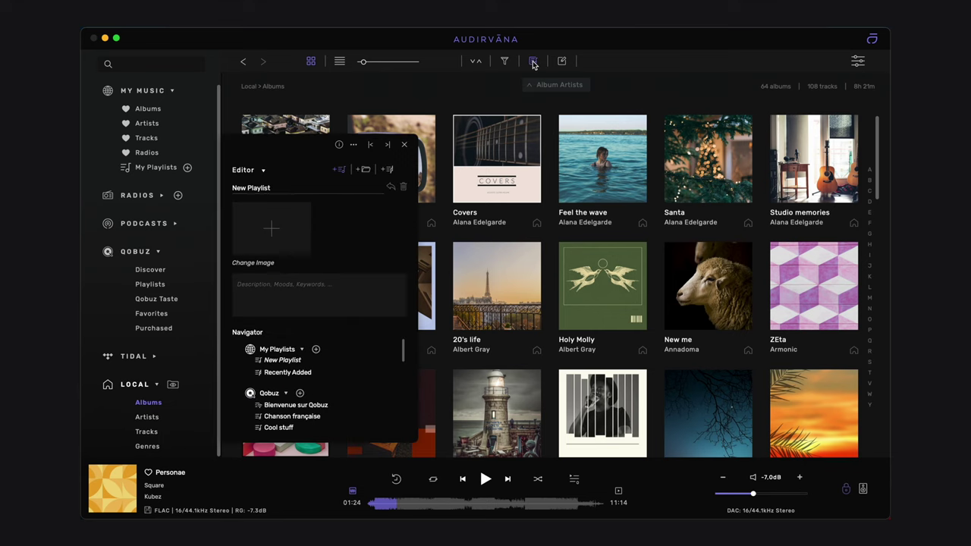
left_click(406, 145)
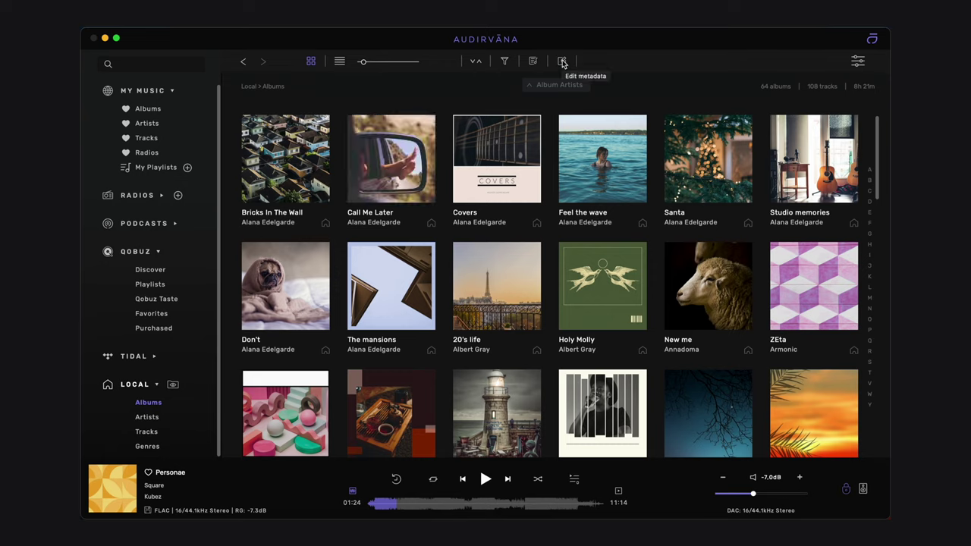
left_click(563, 62)
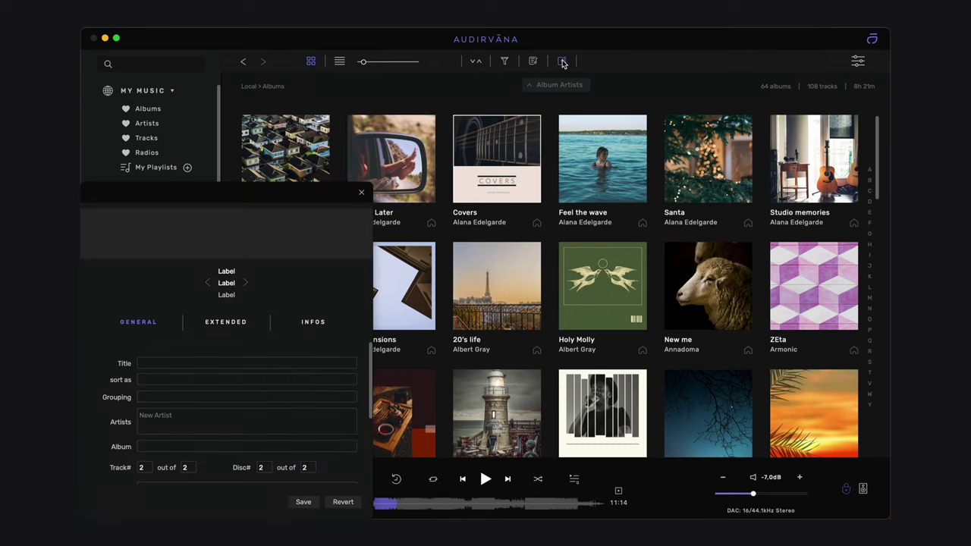
left_click(361, 193)
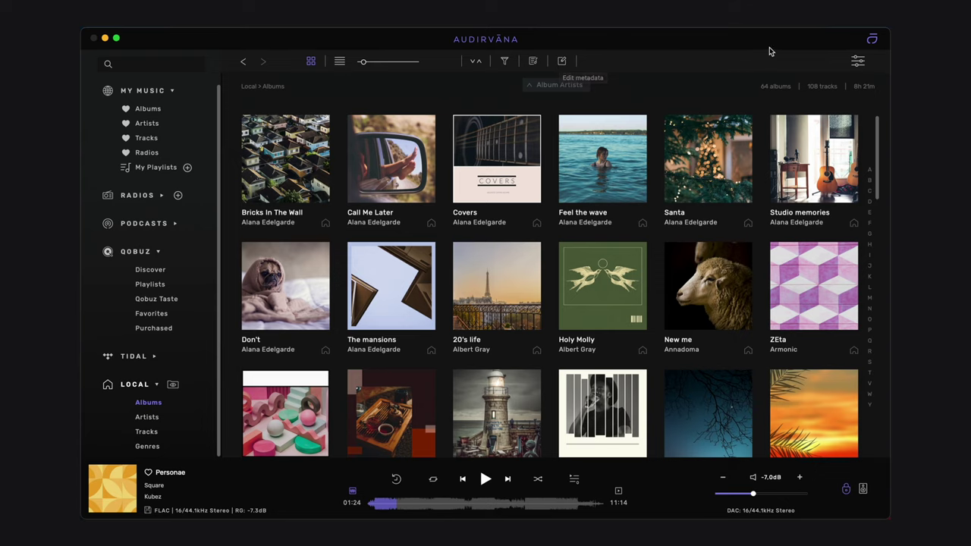
Try the Light theme with Large text in the Appearance settings, and restore the Dark theme and Default text size.
left_click(857, 64)
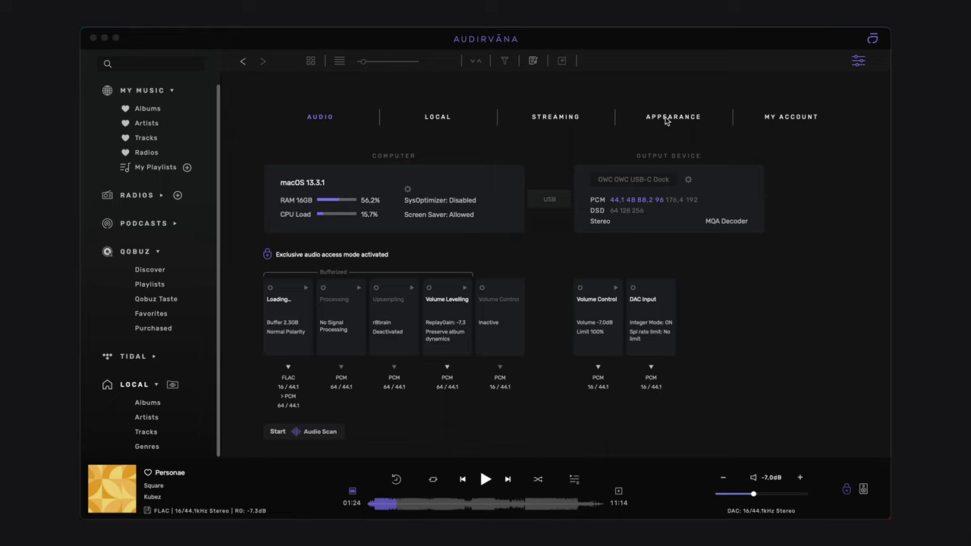
left_click(666, 119)
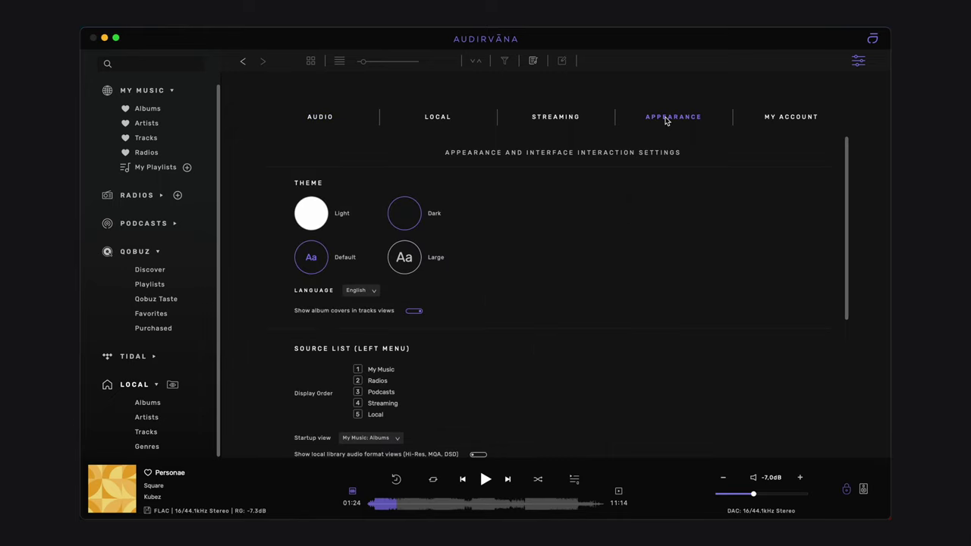
left_click(320, 215)
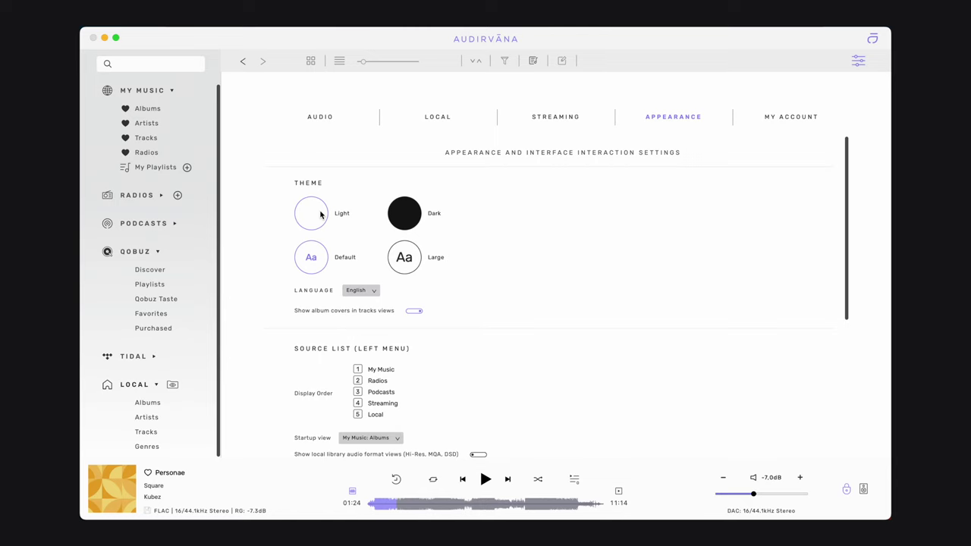
left_click(408, 262)
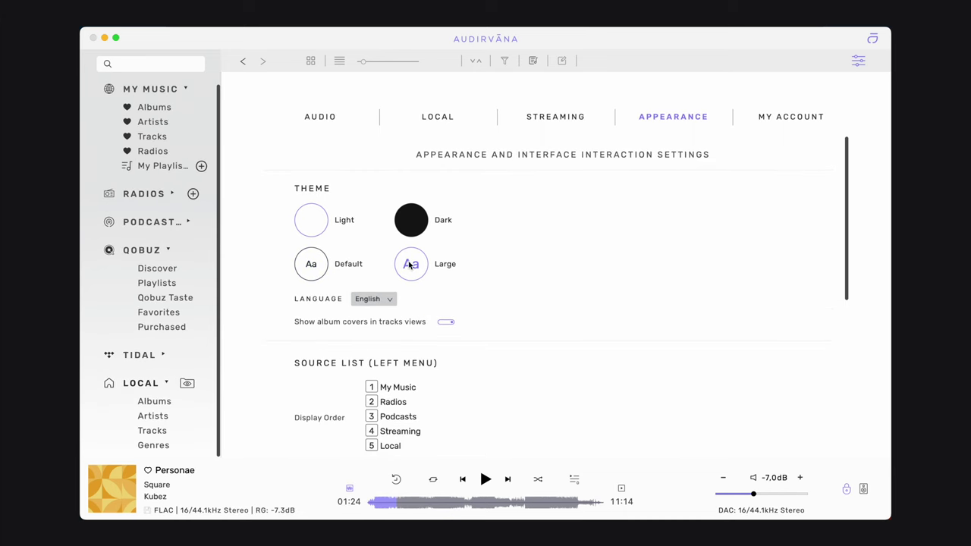
left_click(316, 265)
left_click(404, 222)
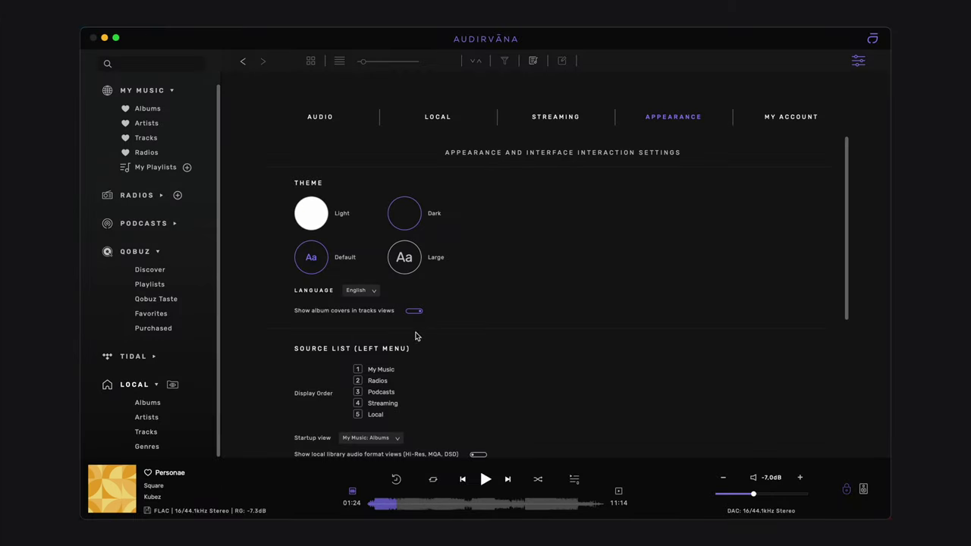
Reorder the source list to My Music, Streaming, Radios, Local, Podcasts.
mouse_move(415, 377)
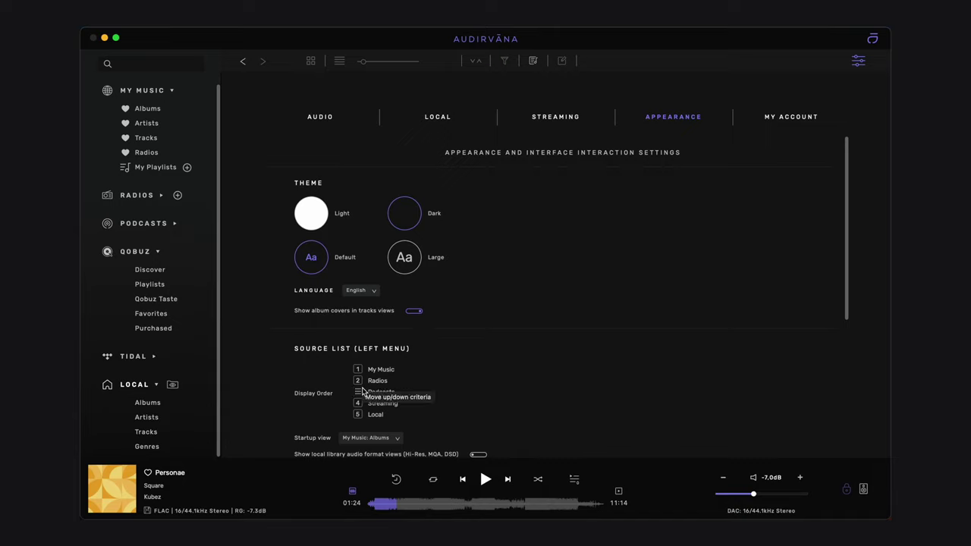
mouse_move(360, 405)
mouse_move(360, 405)
left_mouse_down()
mouse_move(360, 383)
mouse_move(358, 403)
left_mouse_up()
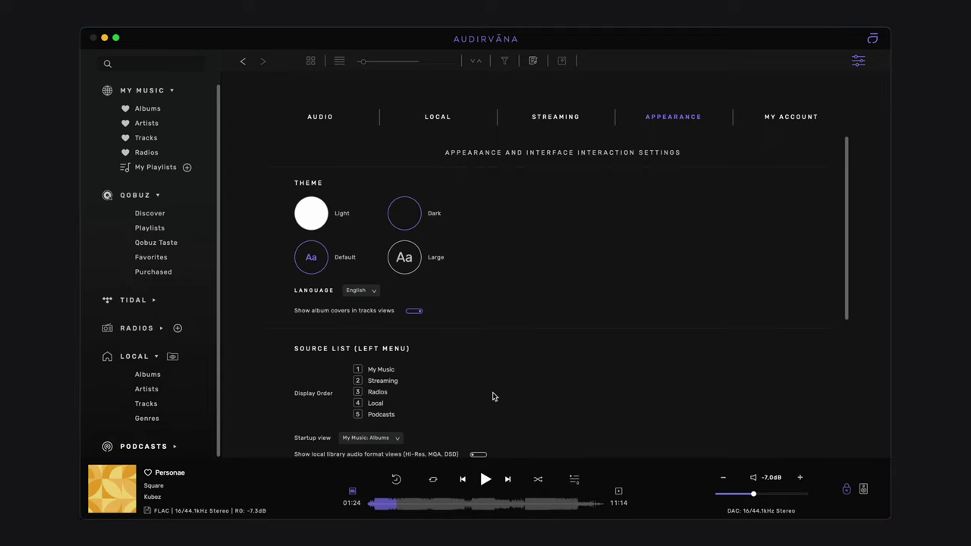
Review the keyboard control, remote app connection and other Appearance settings, and return to the local albums.
scroll(492, 396, "down", 5)
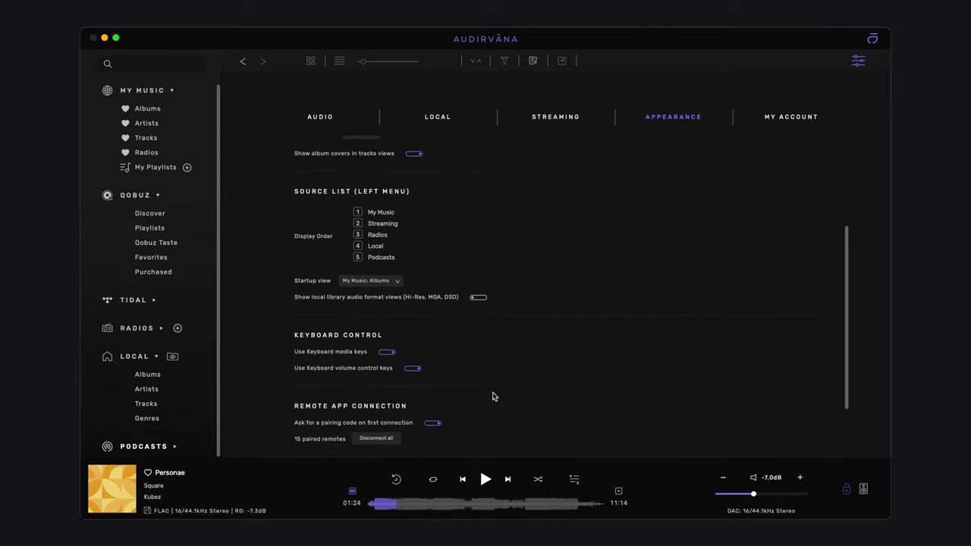
scroll(493, 396, "down", 1)
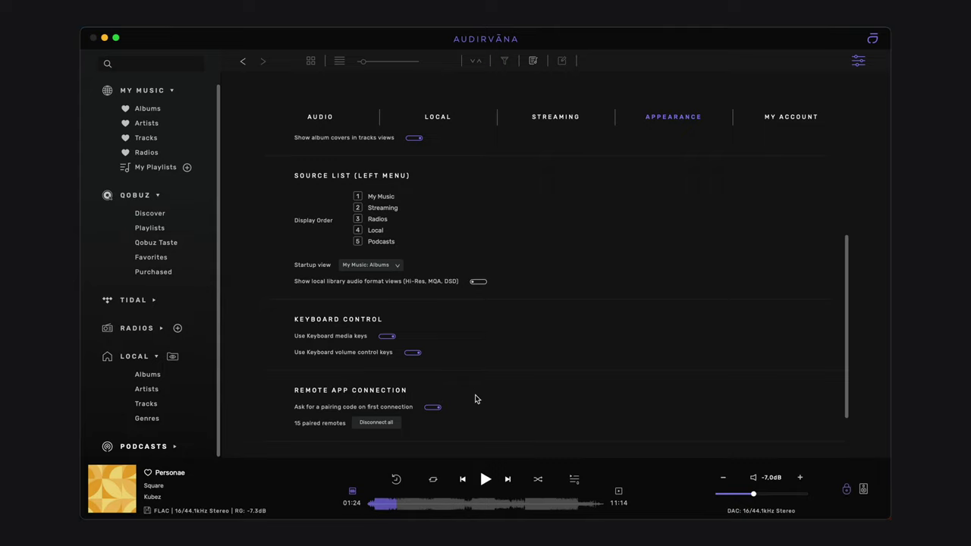
scroll(463, 452, "down", 2)
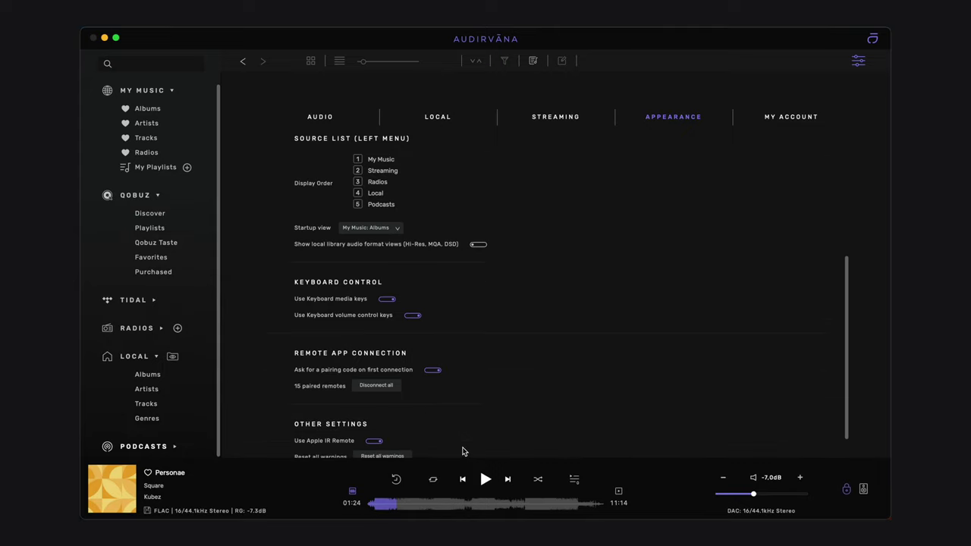
left_click(160, 378)
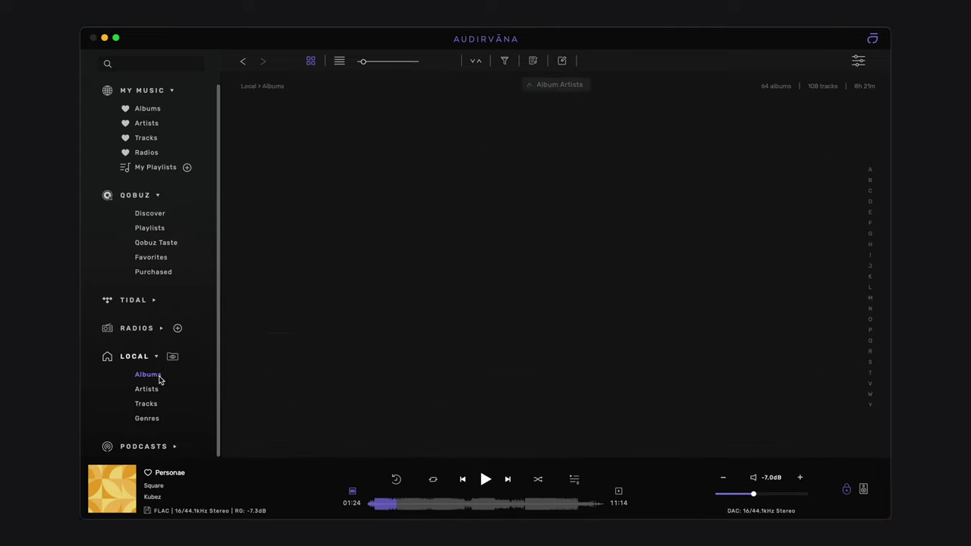